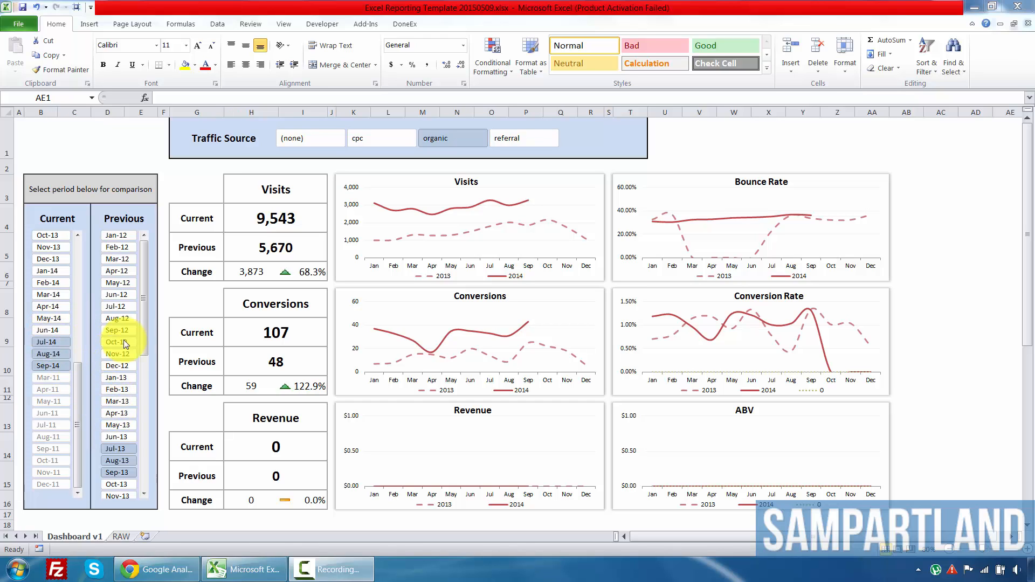
Set the dashboard's Previous period to Apr-14 through Jun-14 and view it filtered by cpc, by referral, and with all traffic sources
left_click(147, 328)
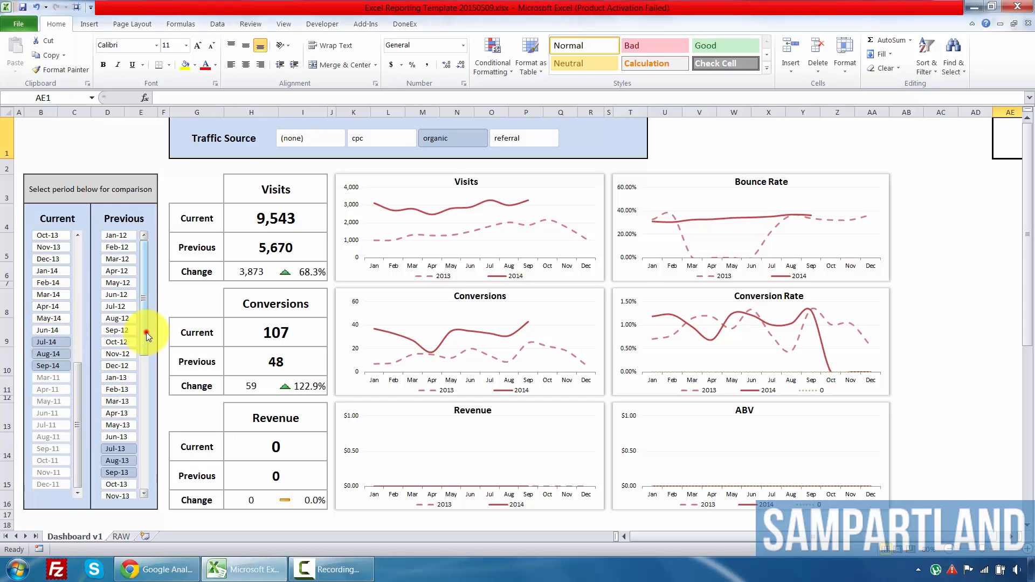
left_click_drag(146, 332, 124, 368)
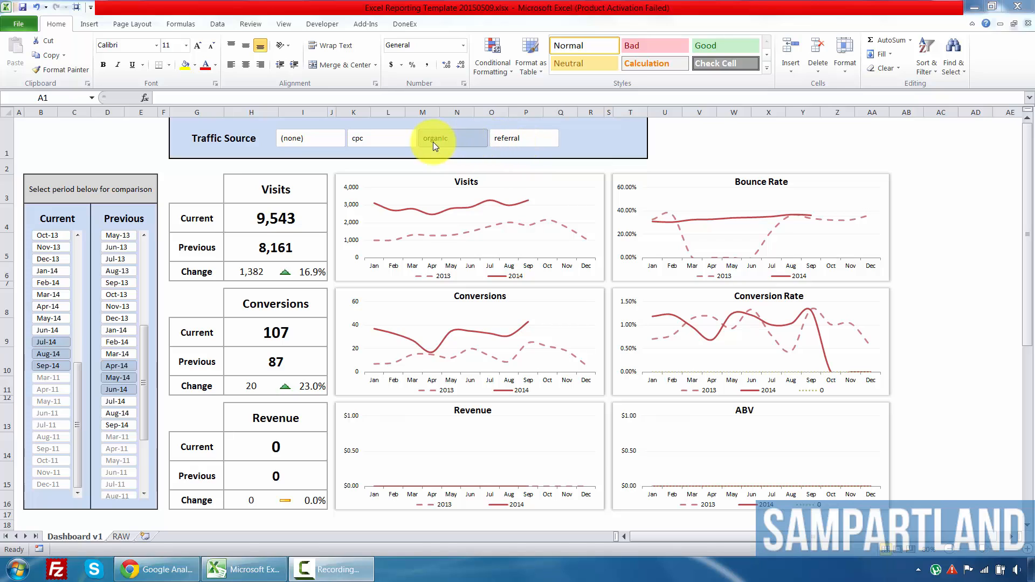
left_click(393, 138)
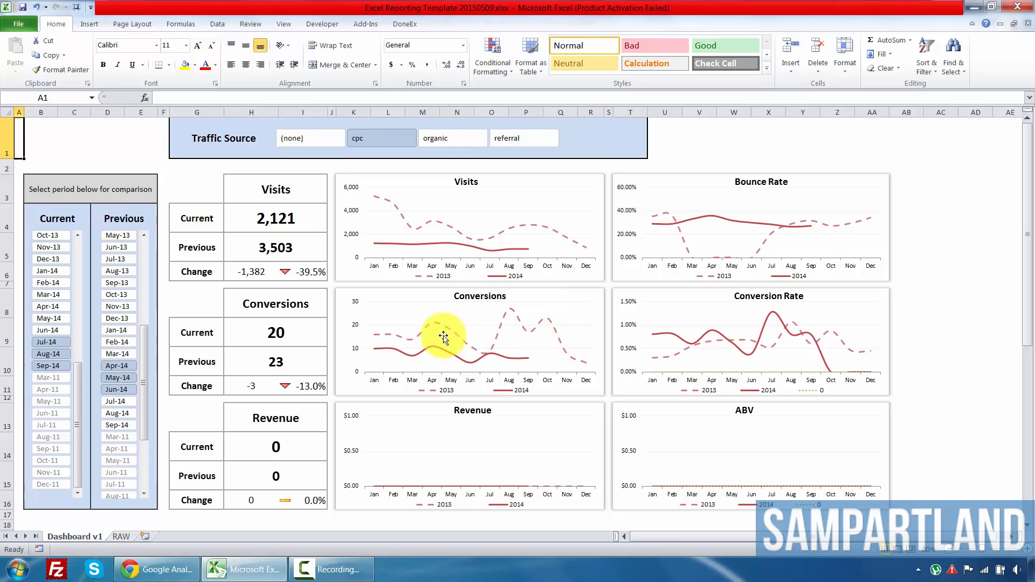
left_click(514, 139)
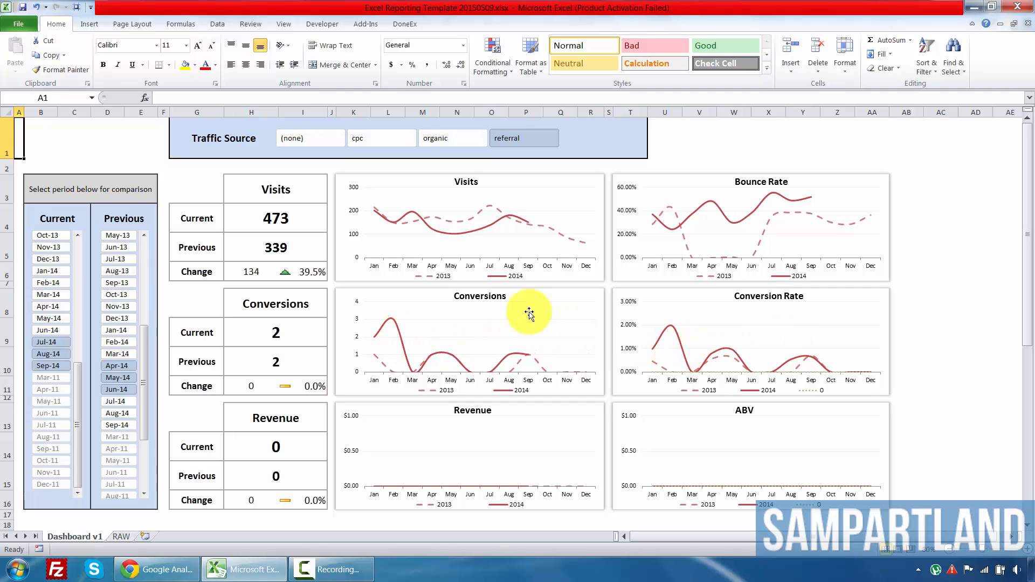
left_click(307, 140)
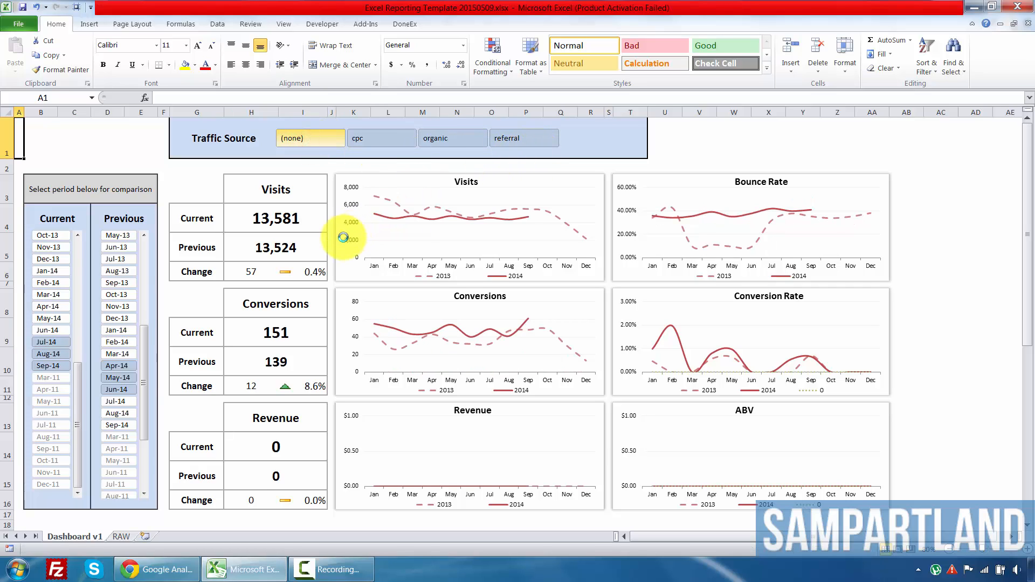
Switch to Google Analytics, open the custom report "Report to Export" for editing from the Custom Reports overview, and save it
left_click(162, 569)
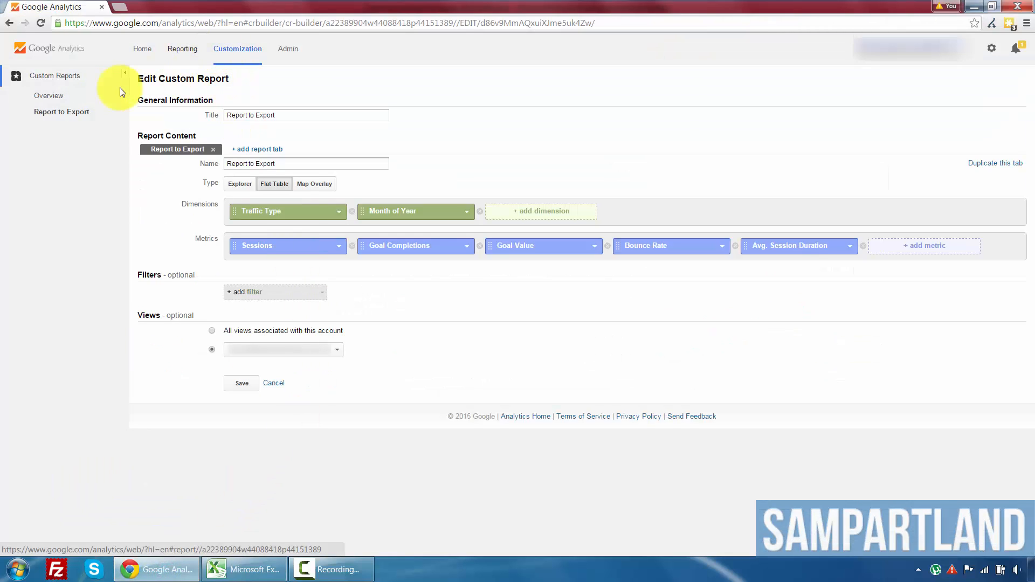
left_click(236, 54)
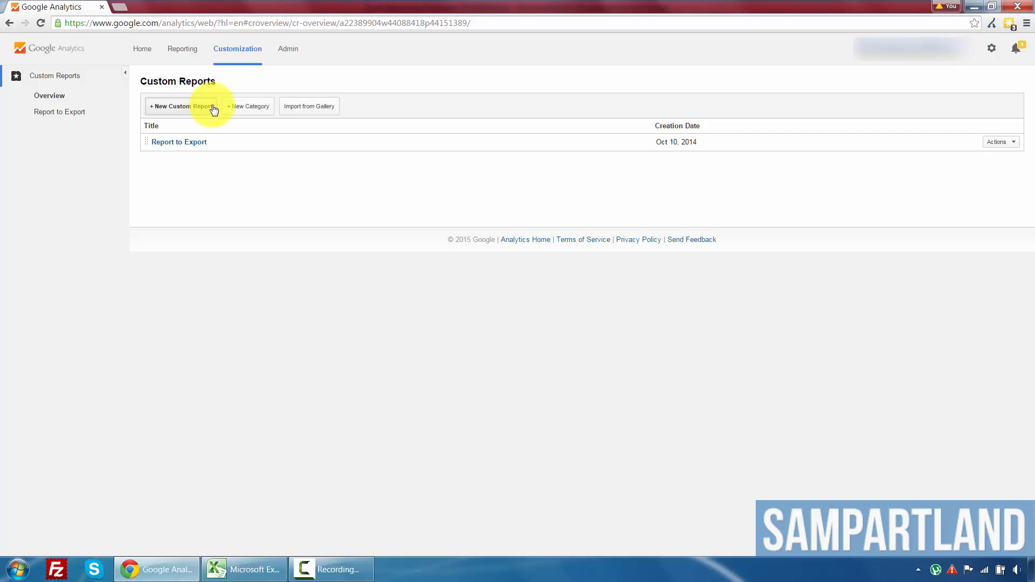
left_click(1006, 143)
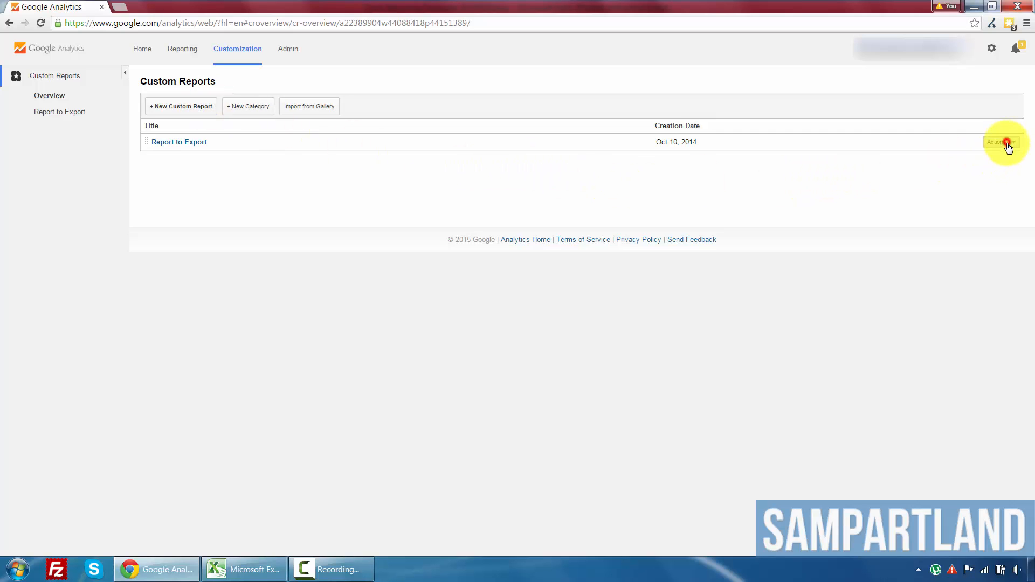
left_click(998, 156)
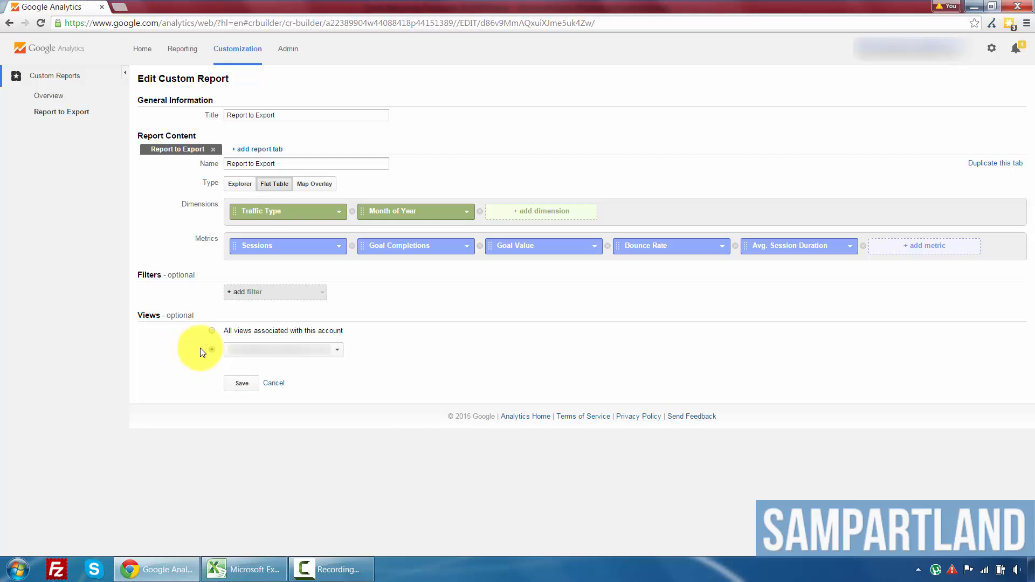
left_click(238, 384)
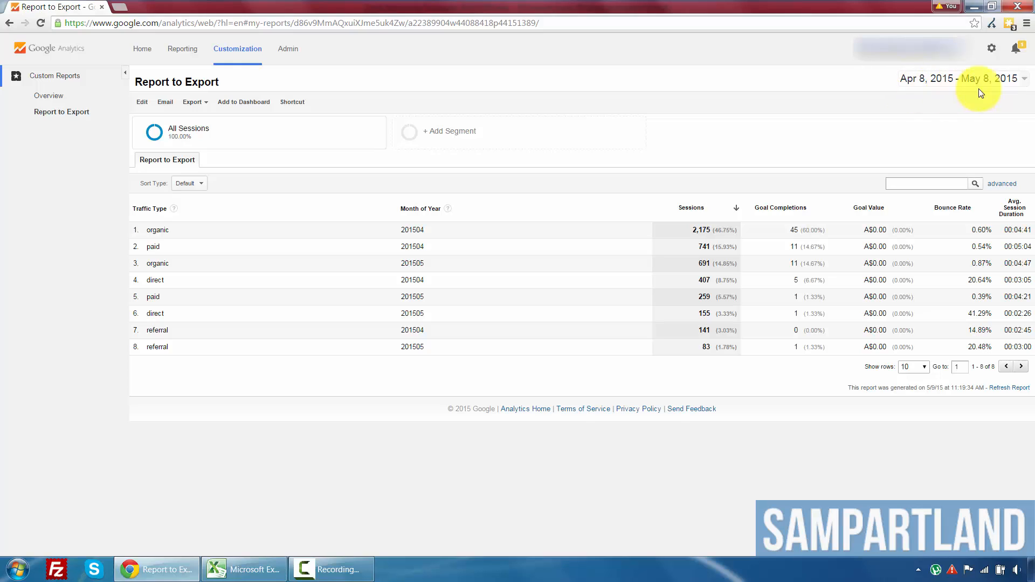
Set the report's date range to Jan 1, 2013 through Apr 30, 2015
left_click(929, 79)
left_click_drag(926, 111, 890, 114)
key("BackSpace")
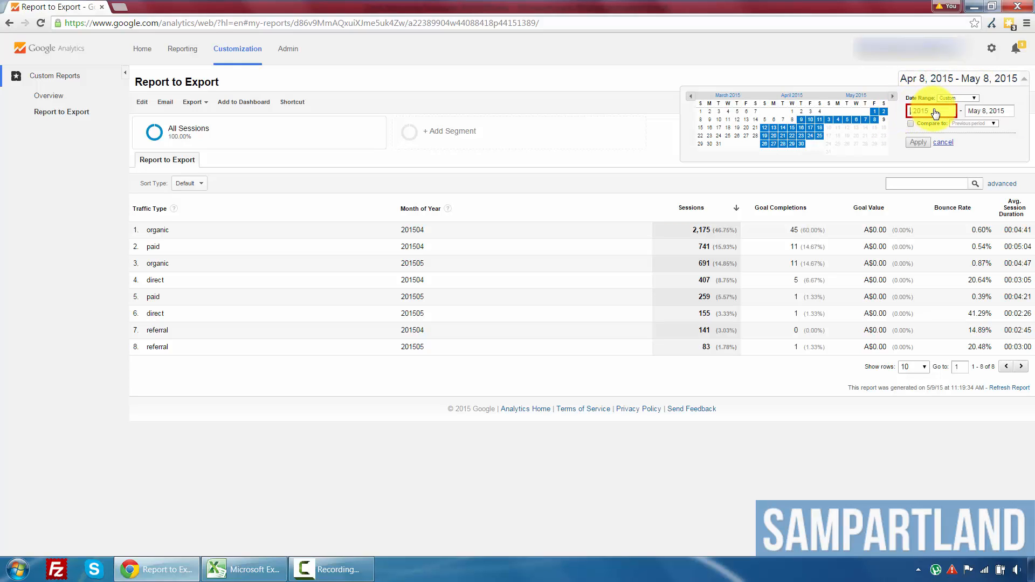
type("Jan 1")
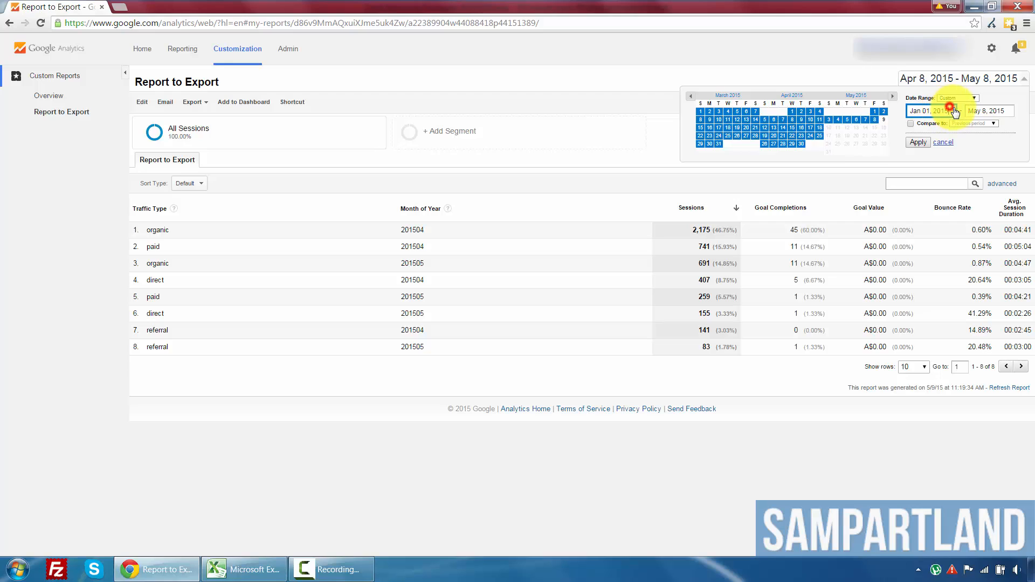
key("BackSpace")
type("3")
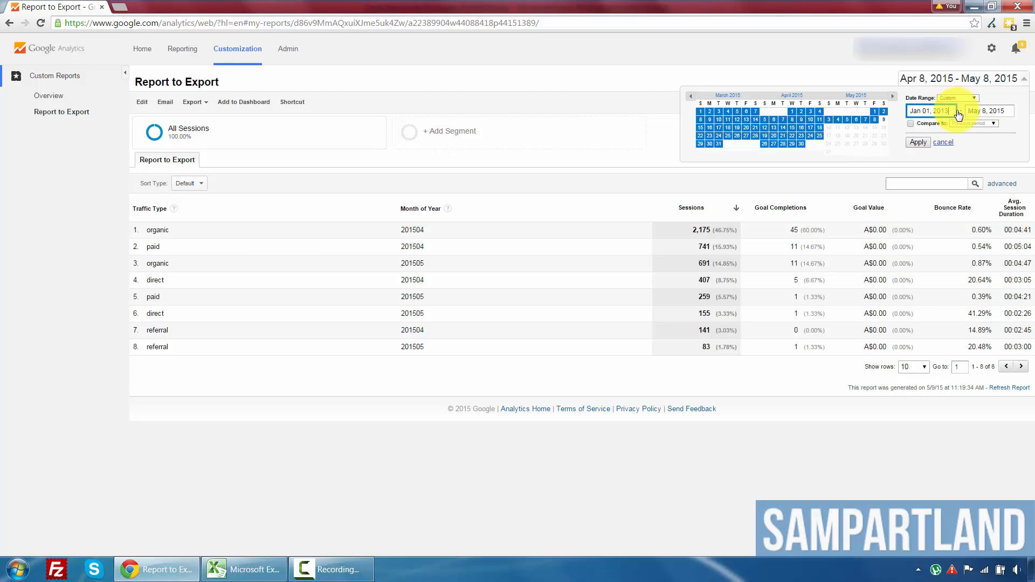
left_click(991, 113)
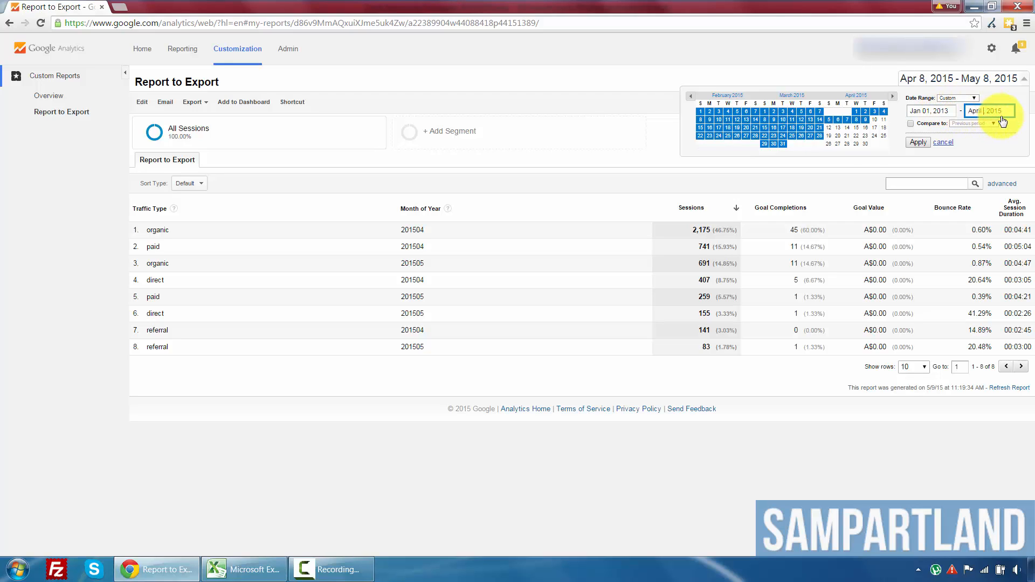
type("30")
left_click(918, 142)
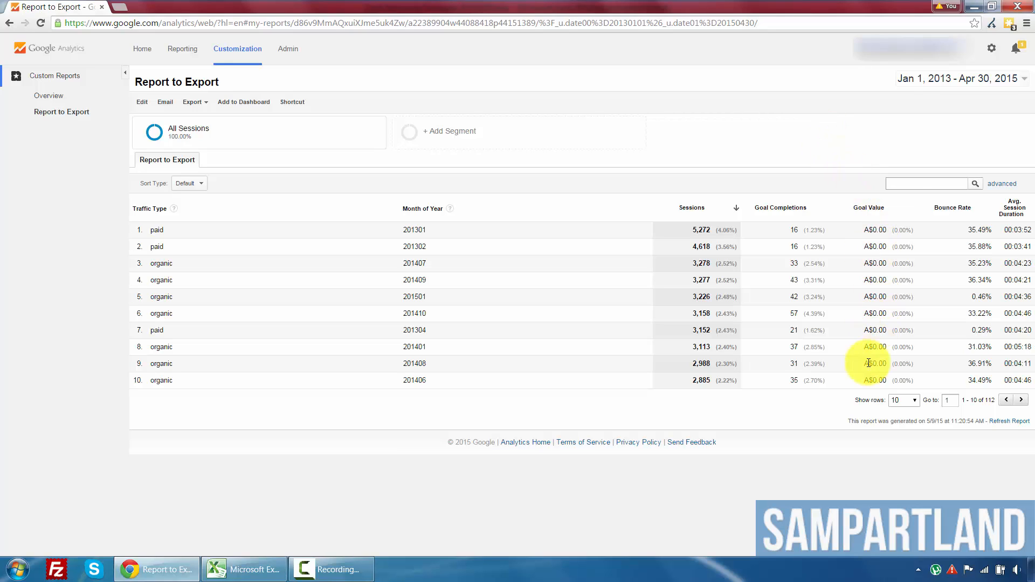
Set the report table to show 250 rows per page
left_click(907, 399)
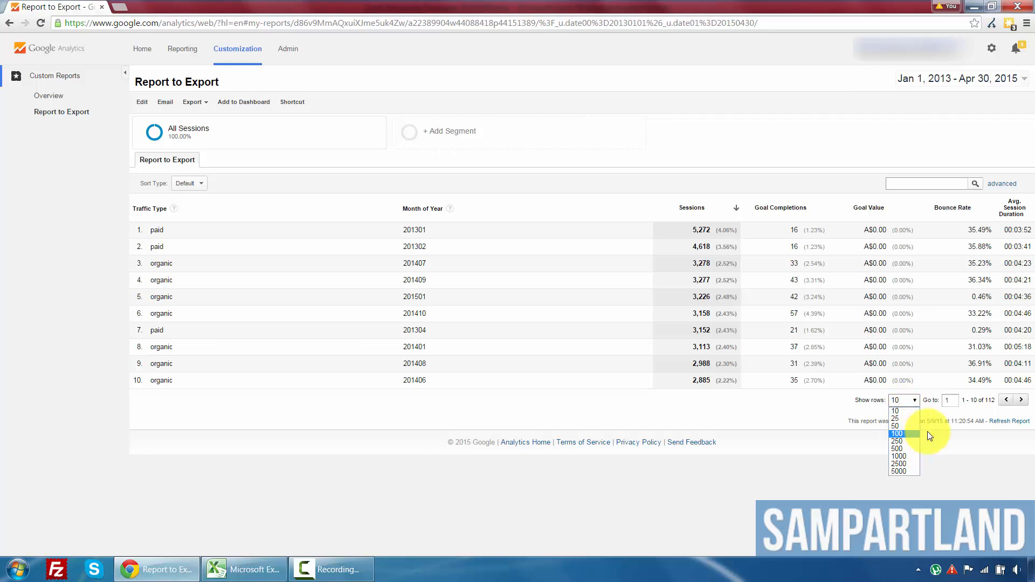
left_click(950, 409)
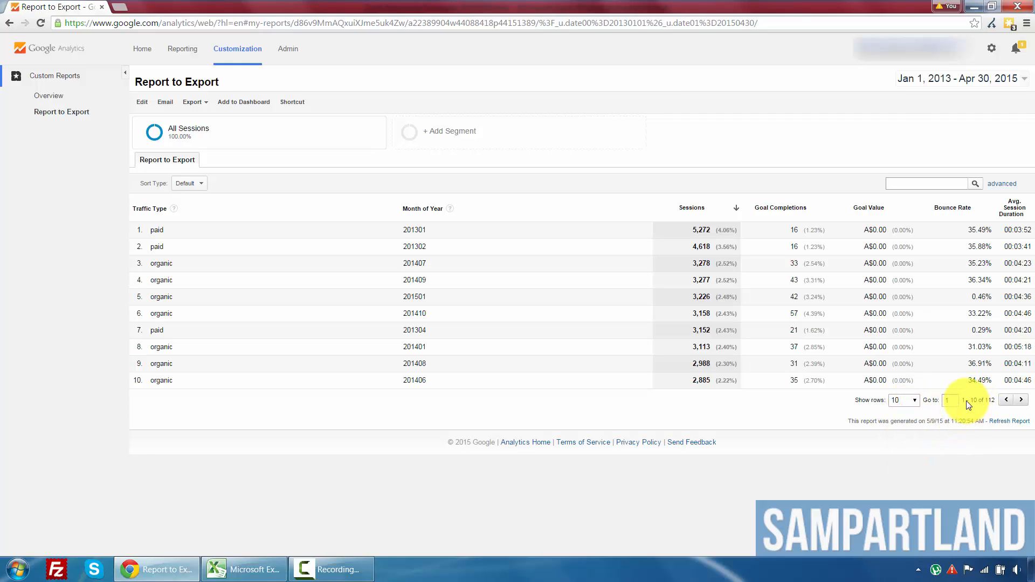
left_click_drag(966, 400, 990, 397)
left_click(989, 404)
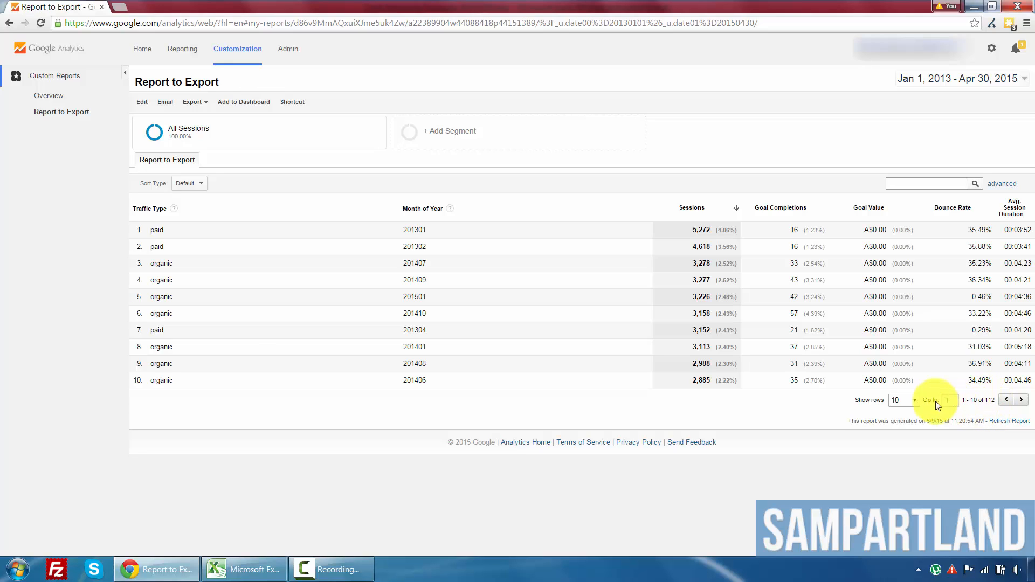
left_click(907, 401)
left_click(910, 441)
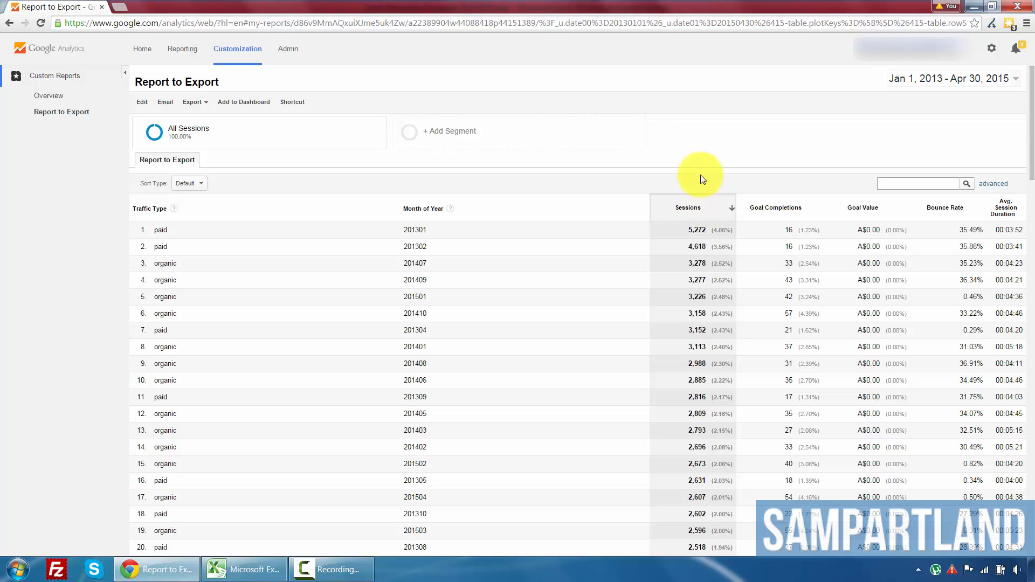
Examine the report table down to its last row and the available row-count options
scroll(690, 140, "down", 13)
scroll(687, 144, "down", 15)
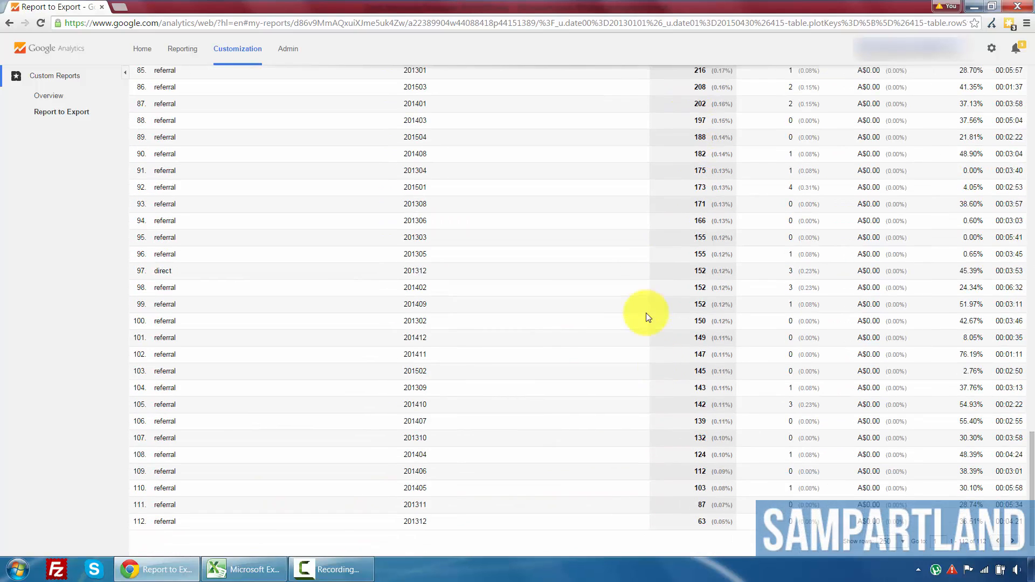
left_click(895, 501)
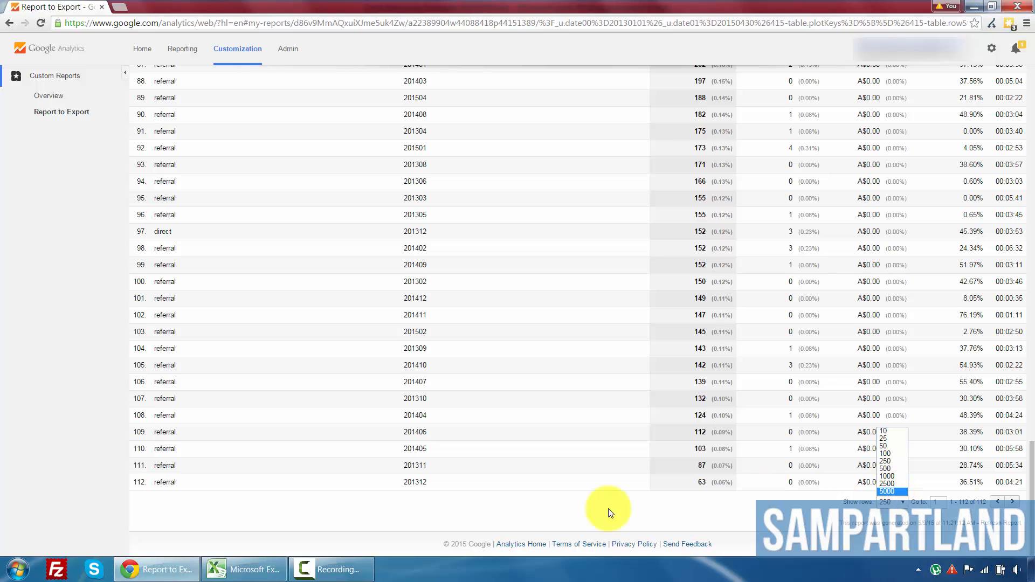
left_click(63, 360)
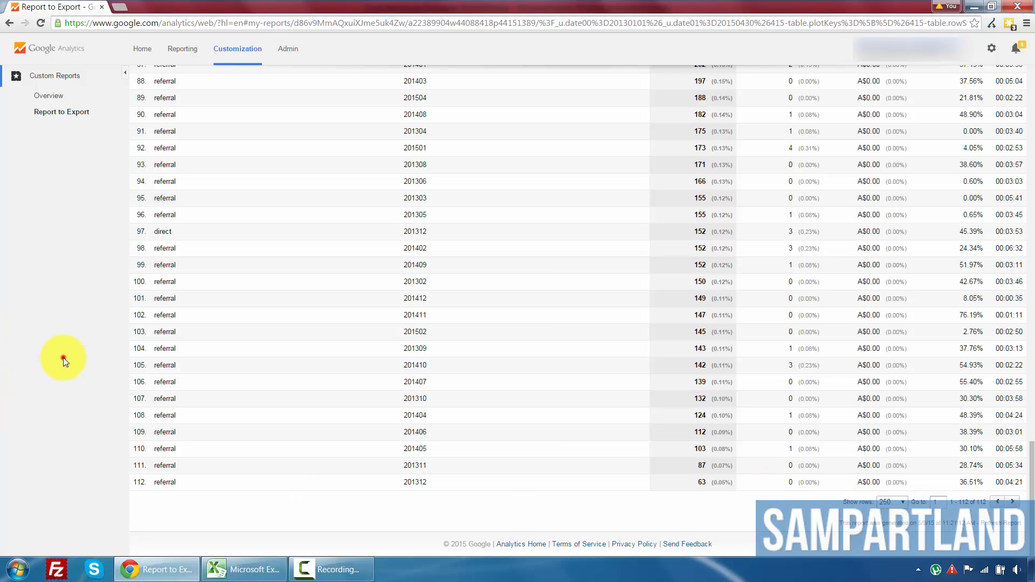
scroll(277, 358, "up", 20)
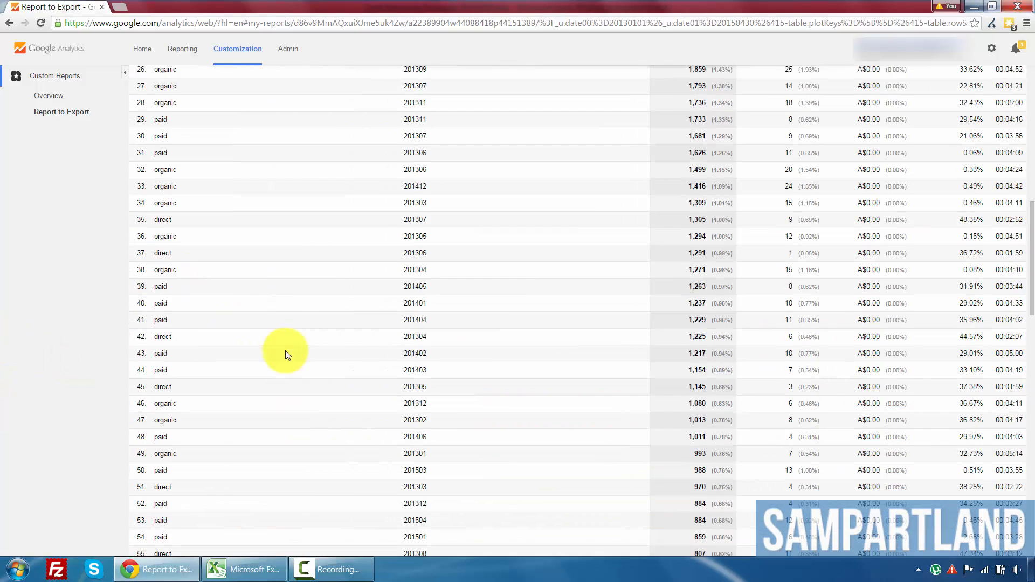
scroll(294, 356, "up", 3)
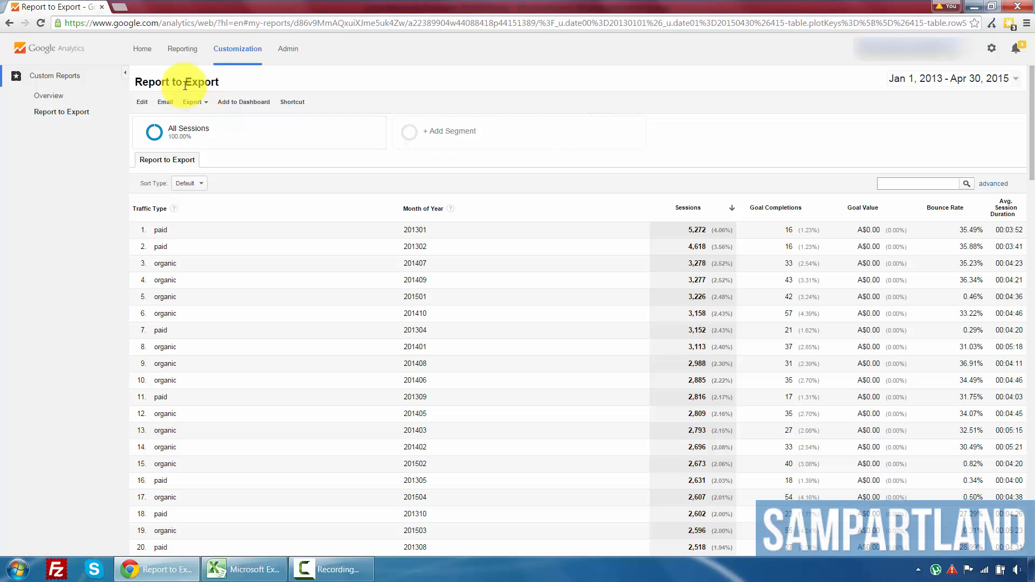
Export the report as a CSV file and save it in the Images folder under the suggested file name
left_click(193, 104)
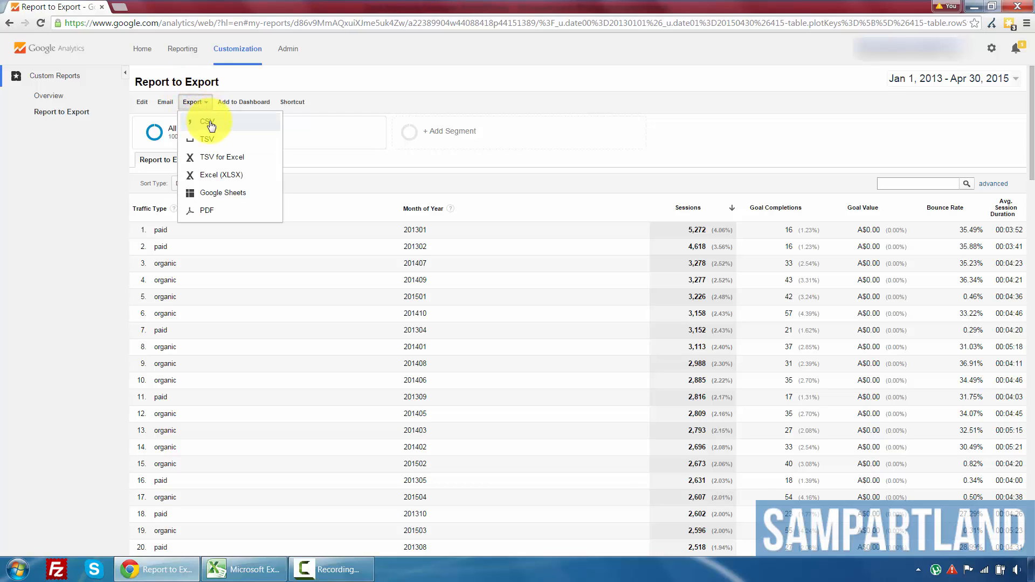
left_click(210, 125)
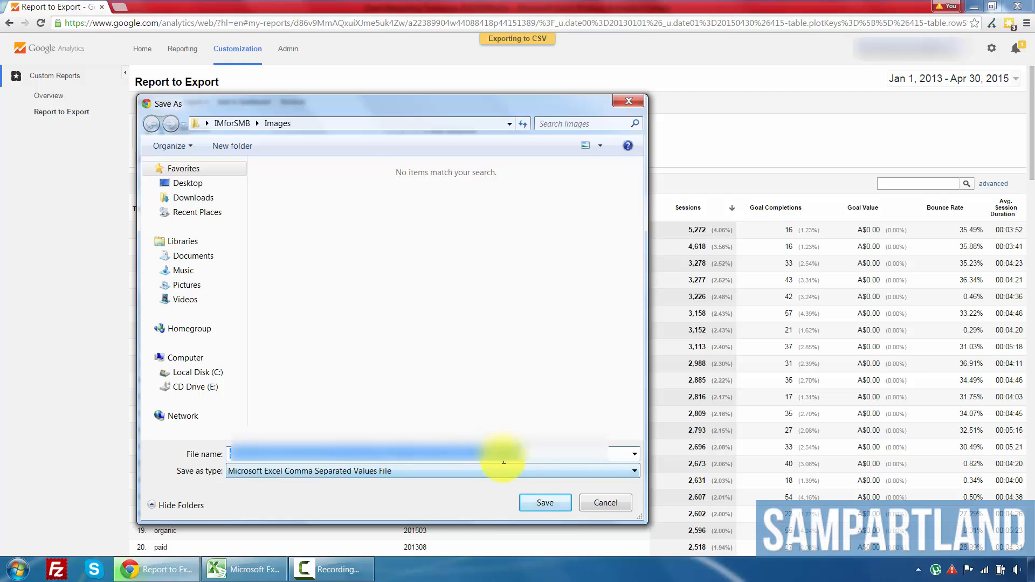
left_click(544, 505)
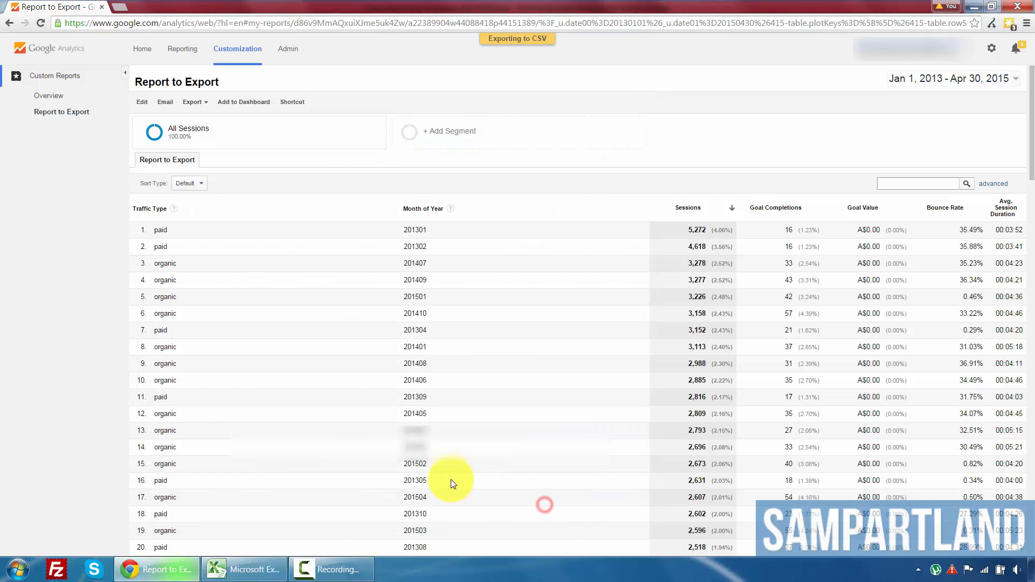
Open the exported CSV in Excel and review its Traffic Type, Month of Year and Sessions columns
left_click(66, 543)
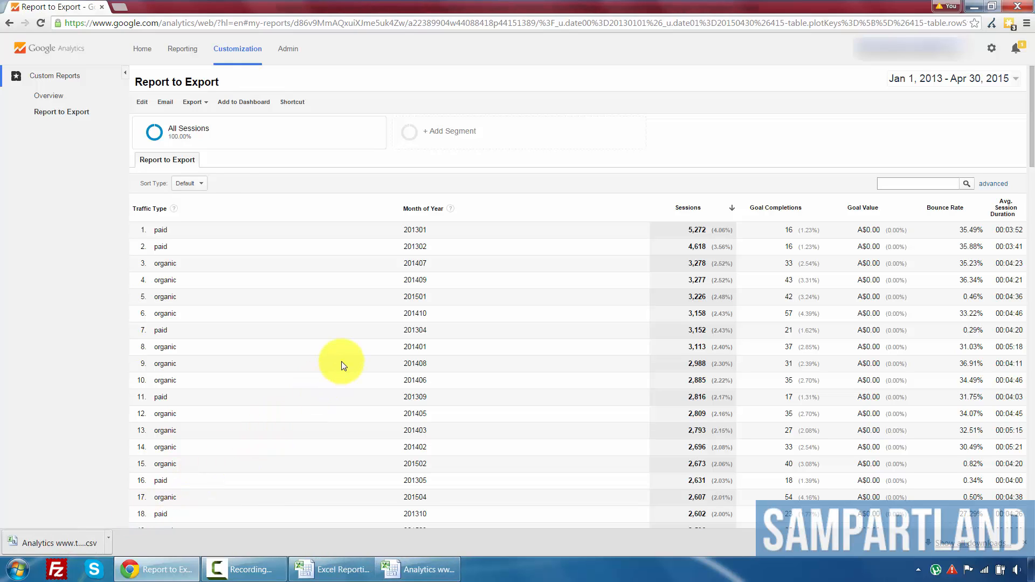
left_click(410, 567)
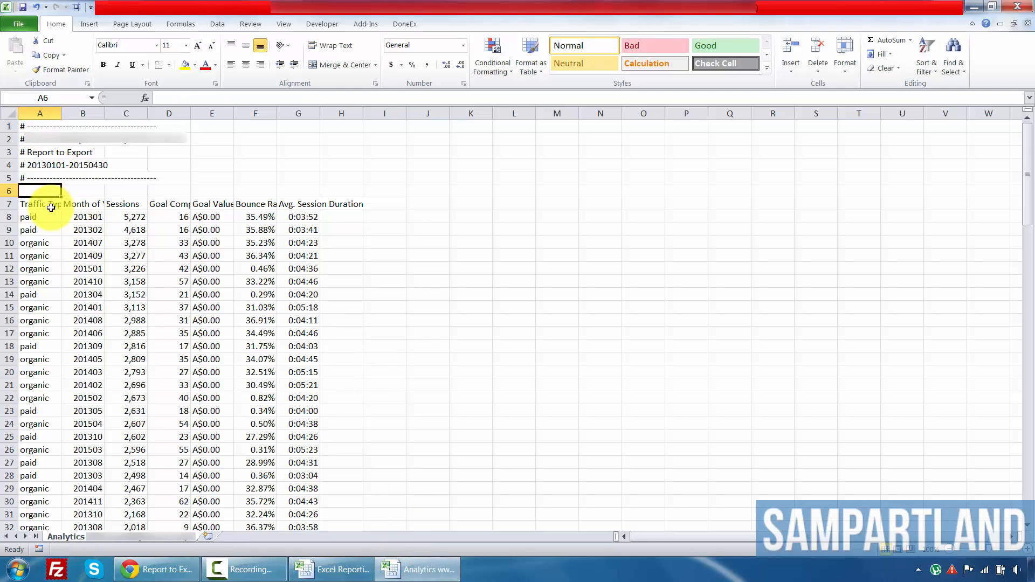
left_click(51, 206)
left_click(86, 205)
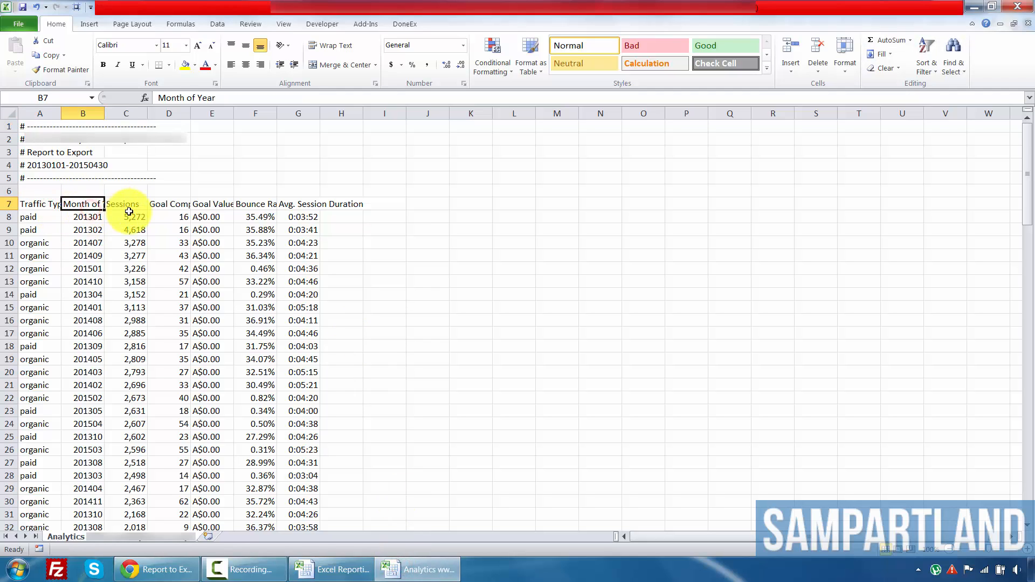
left_click(129, 215)
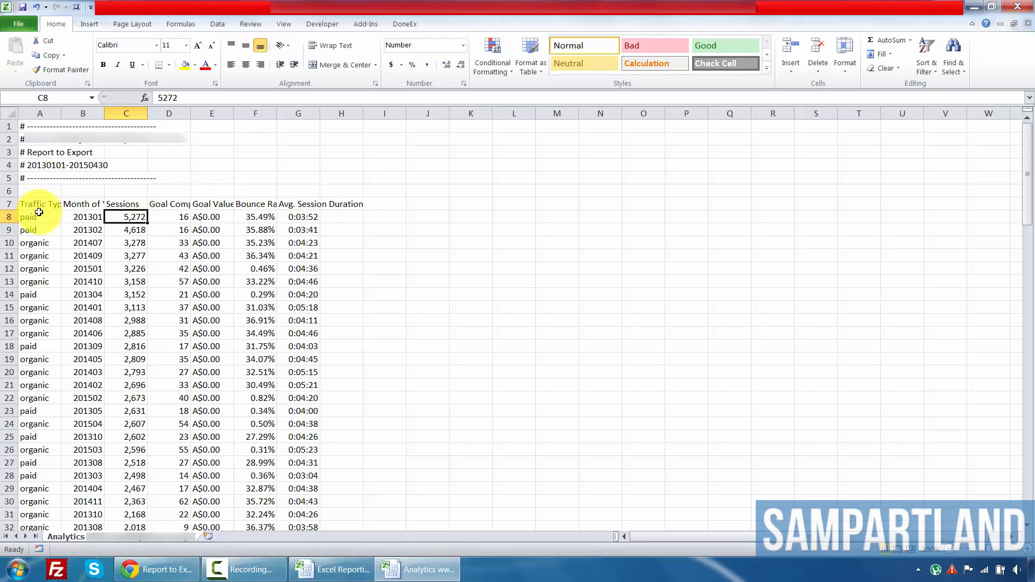
scroll(69, 238, "down", 10)
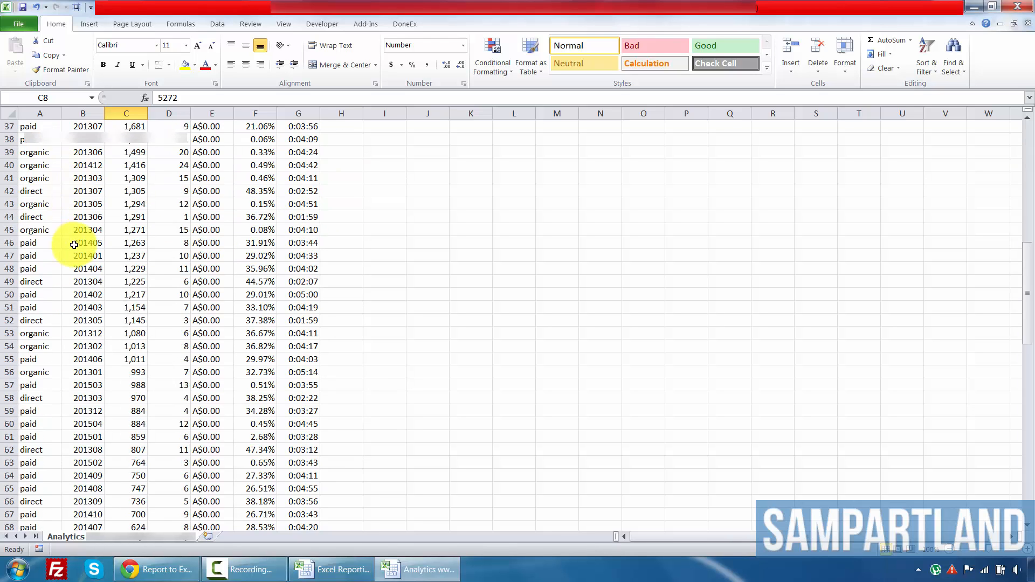
scroll(73, 242, "up", 10)
Switch to the Excel Reporting Template workbook and examine the RAW sheet's data table, from its last row up to the headers and first rows
left_click(357, 567)
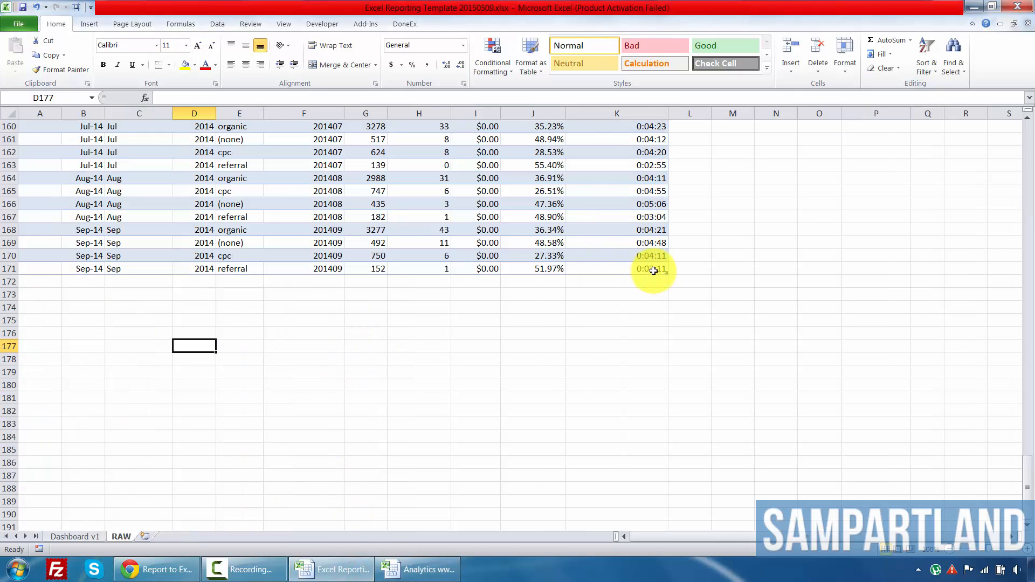
left_click_drag(653, 270, 73, 280)
left_click(412, 351)
left_click_drag(1027, 477, 1013, 142)
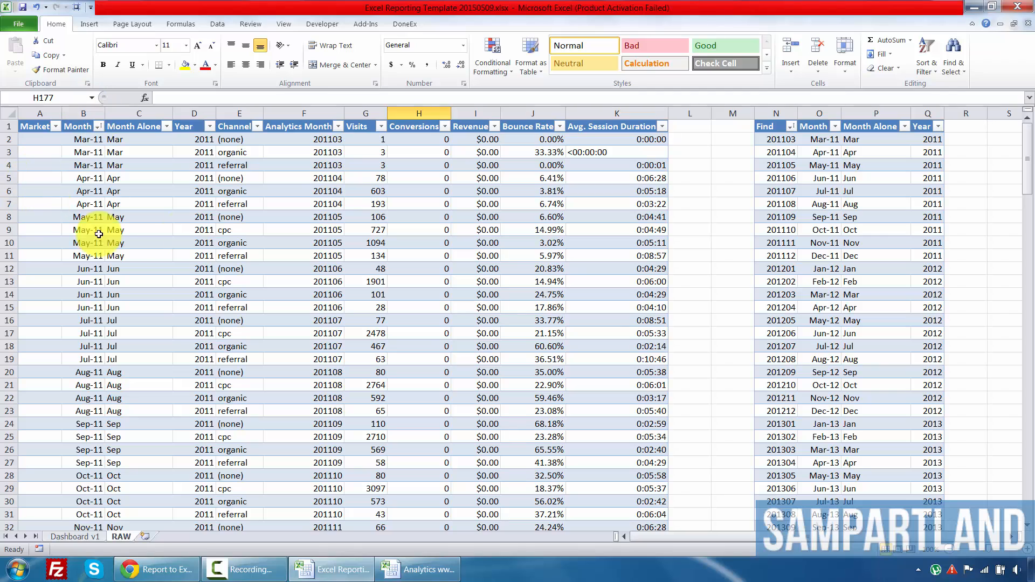
left_click_drag(37, 150, 640, 149)
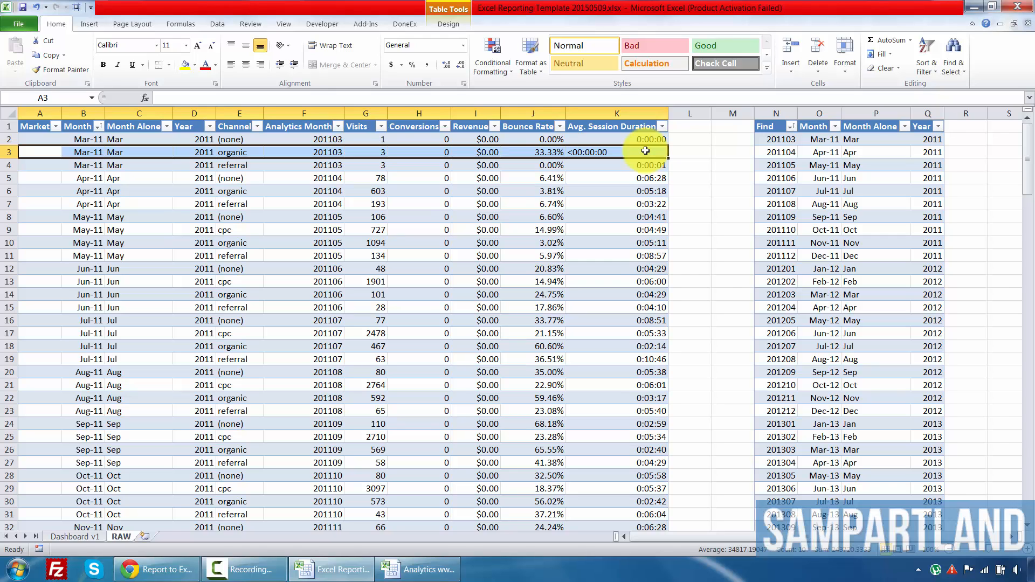
Delete all RAW table rows from row 3 down to the last row, keeping only the headers and first data row
key("ctrl+shift+Down")
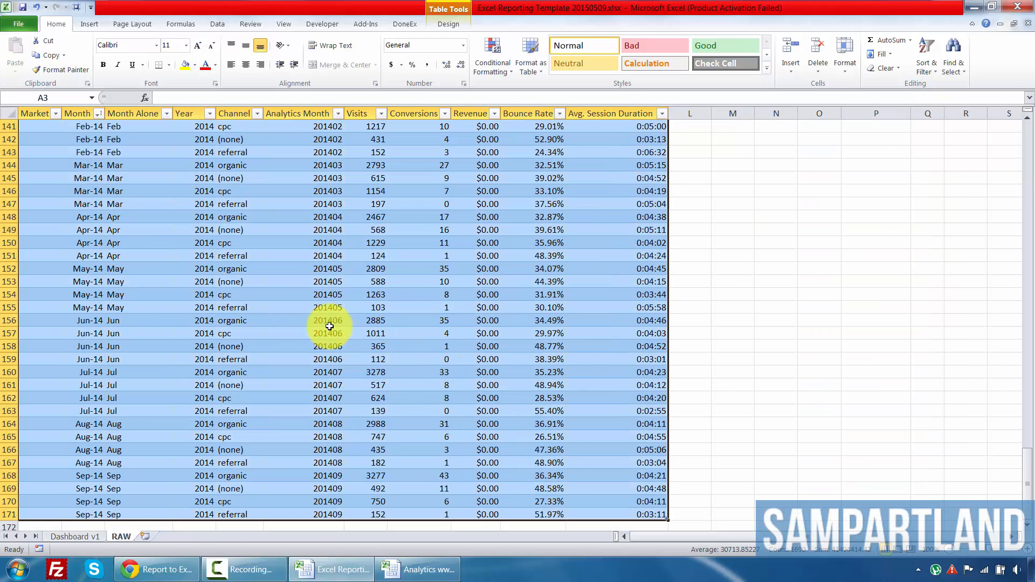
right_click(329, 326)
mouse_move(393, 180)
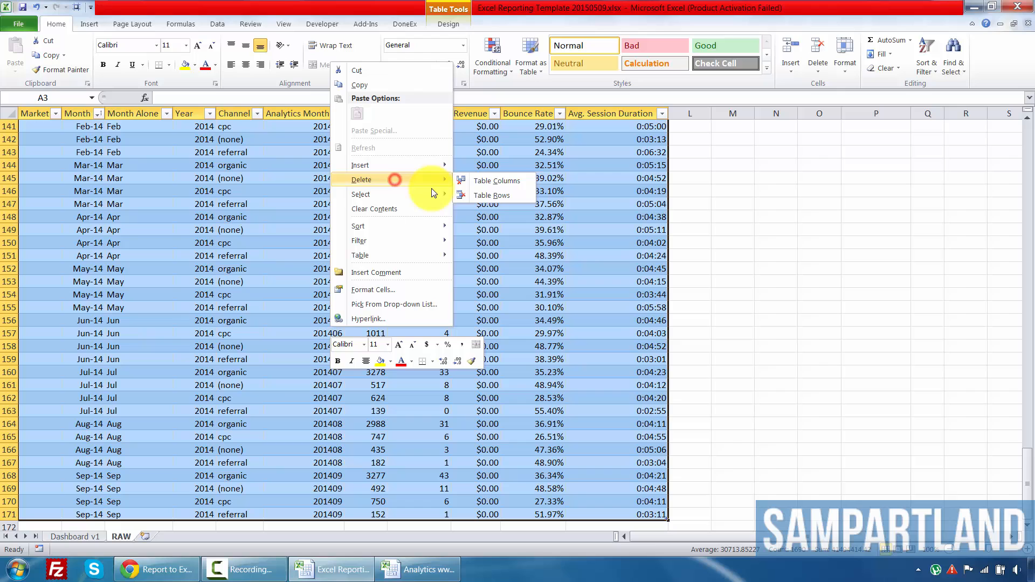
left_click(474, 196)
left_click(219, 215)
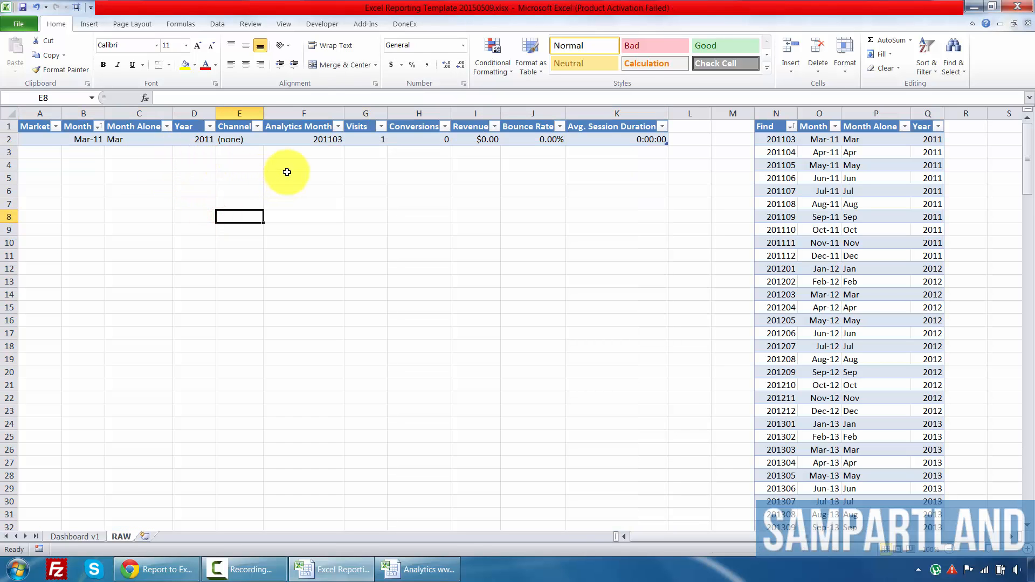
Switch to the exported Analytics workbook and copy its data rows A8:G119, without the headers and totals row
left_click(439, 572)
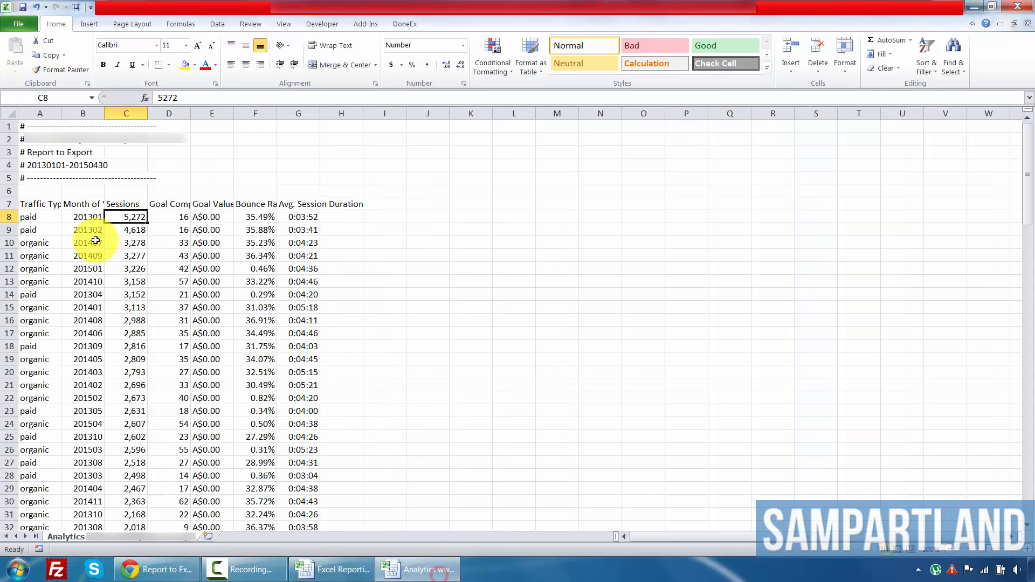
left_click(30, 216)
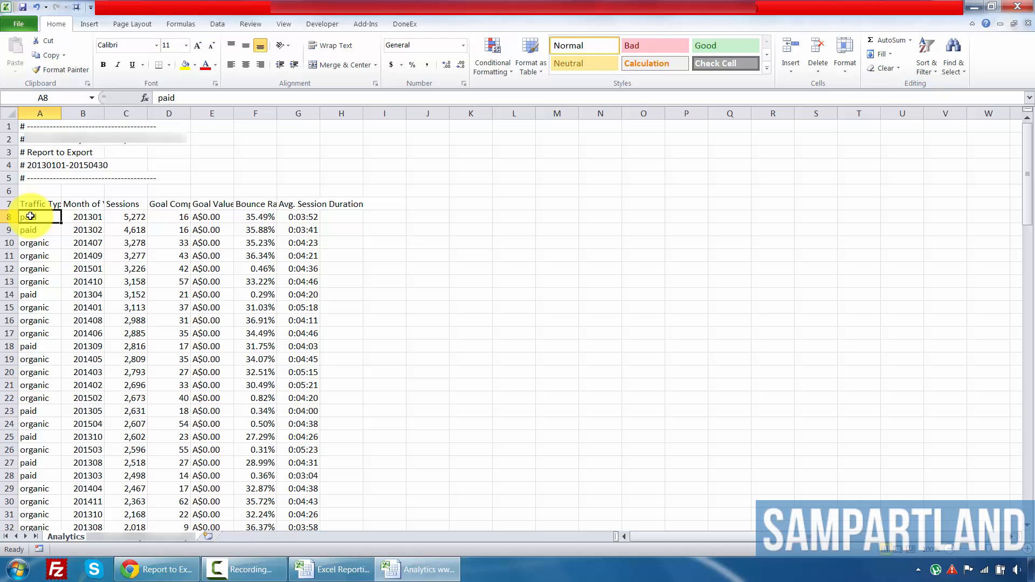
key("ctrl+shift+Right")
key("ctrl+shift+Down")
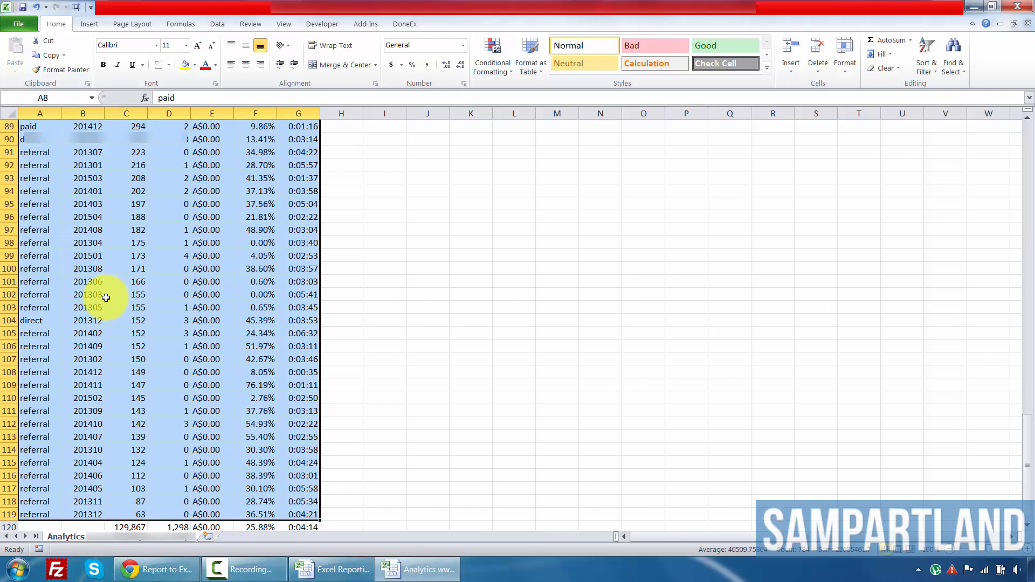
key("ctrl+c")
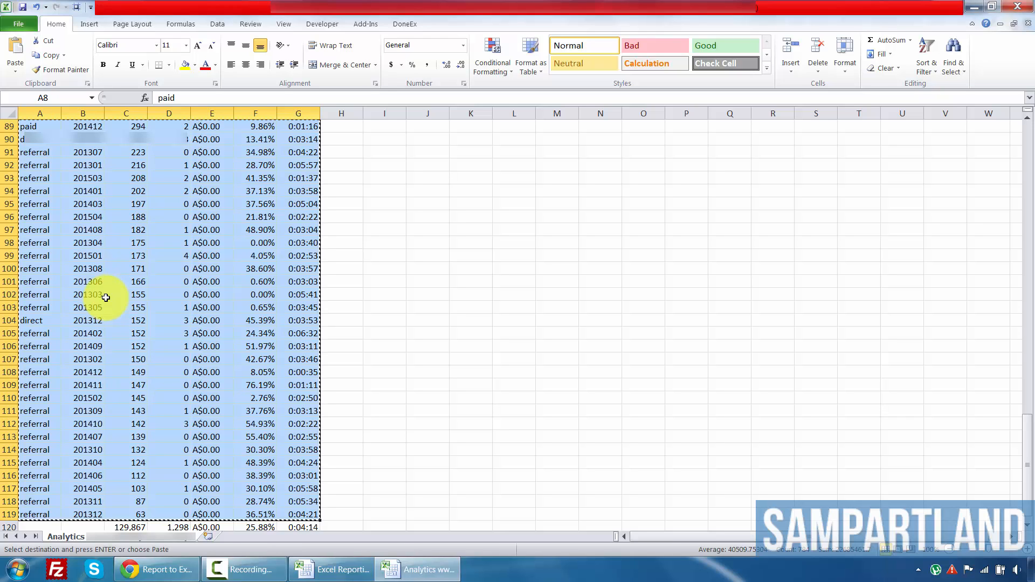
Switch back to the Excel Reporting Template workbook and paste the copied data into the RAW table starting at Channel cell E2
left_click(323, 567)
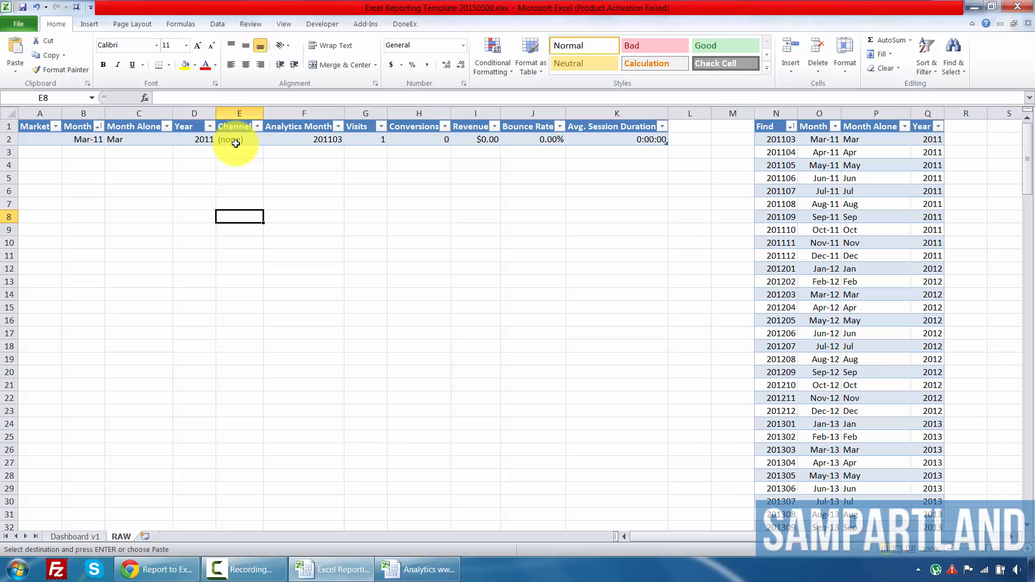
left_click(235, 141)
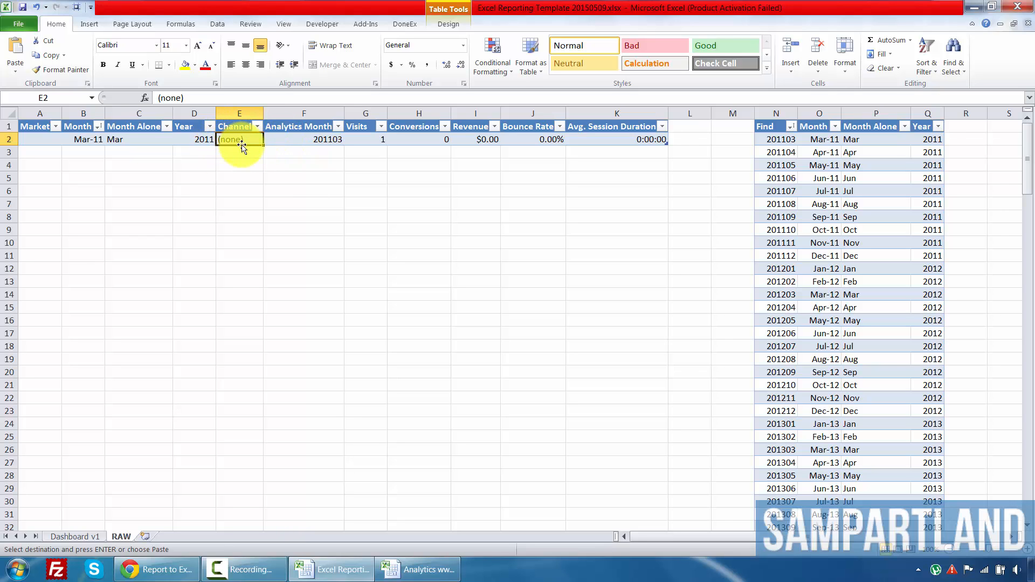
key("ctrl+v")
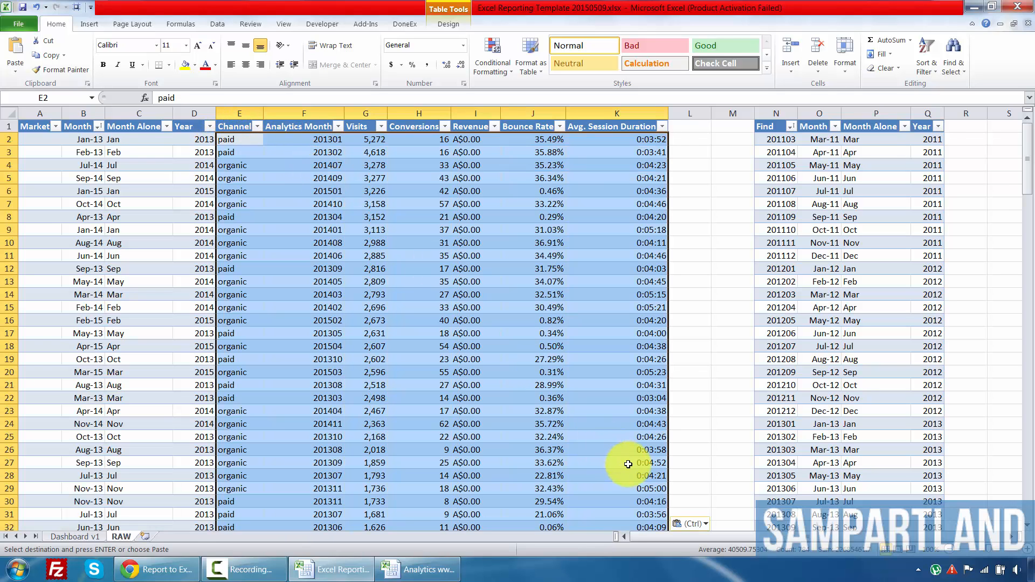
left_click(371, 268)
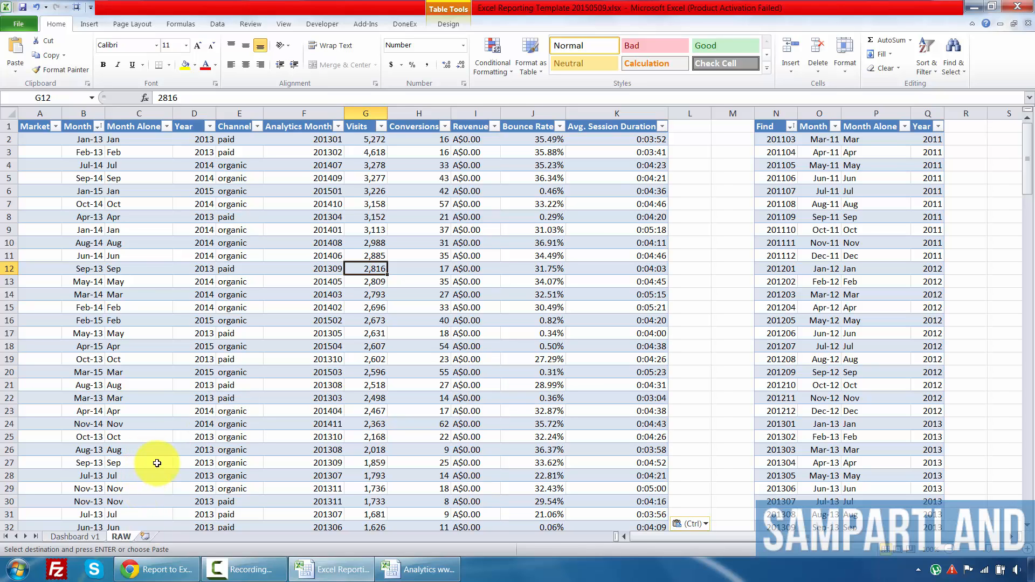
Refresh the data of the Visits pivot chart on the Dashboard v1 sheet
left_click(97, 537)
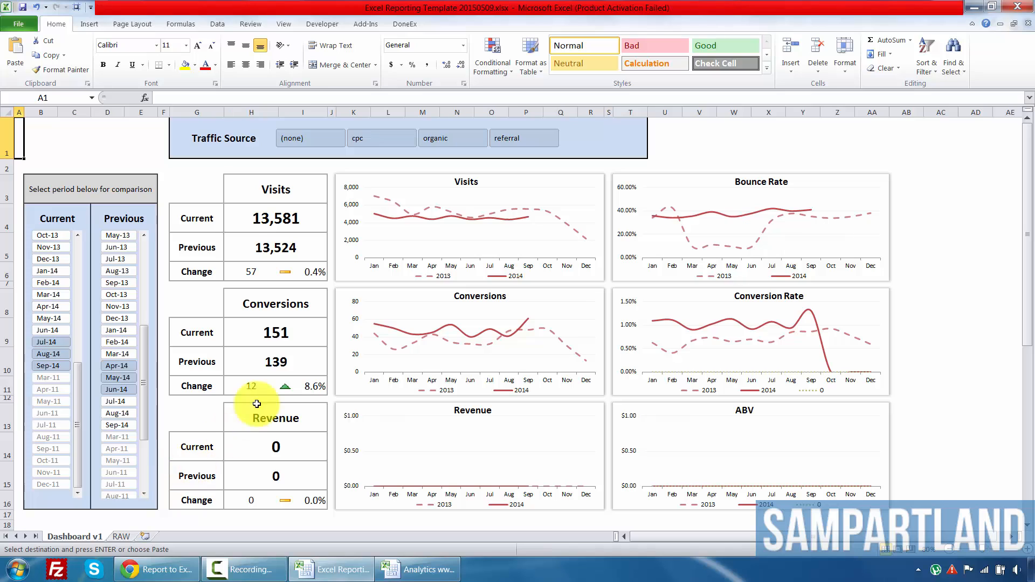
right_click(371, 183)
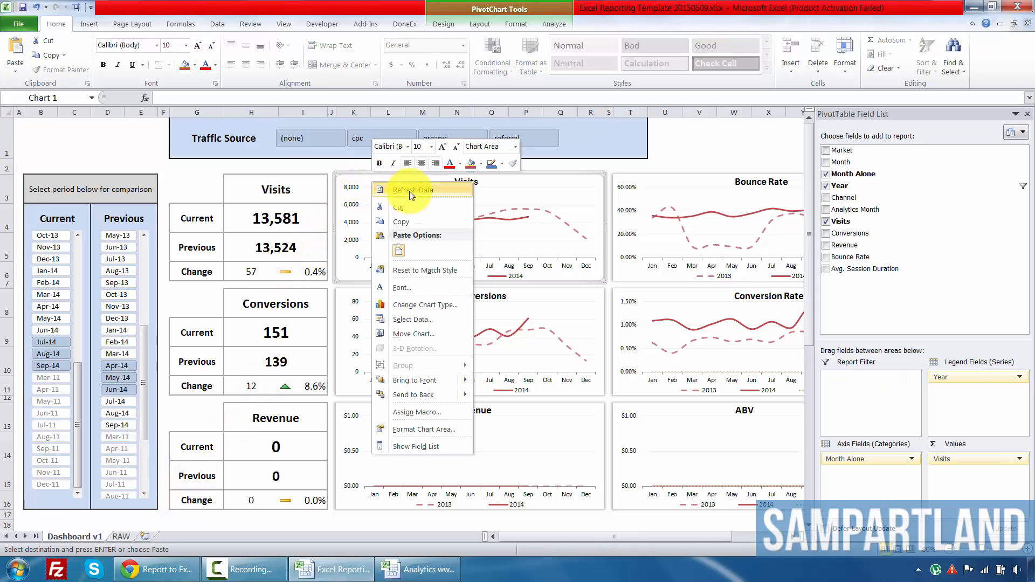
left_click(415, 189)
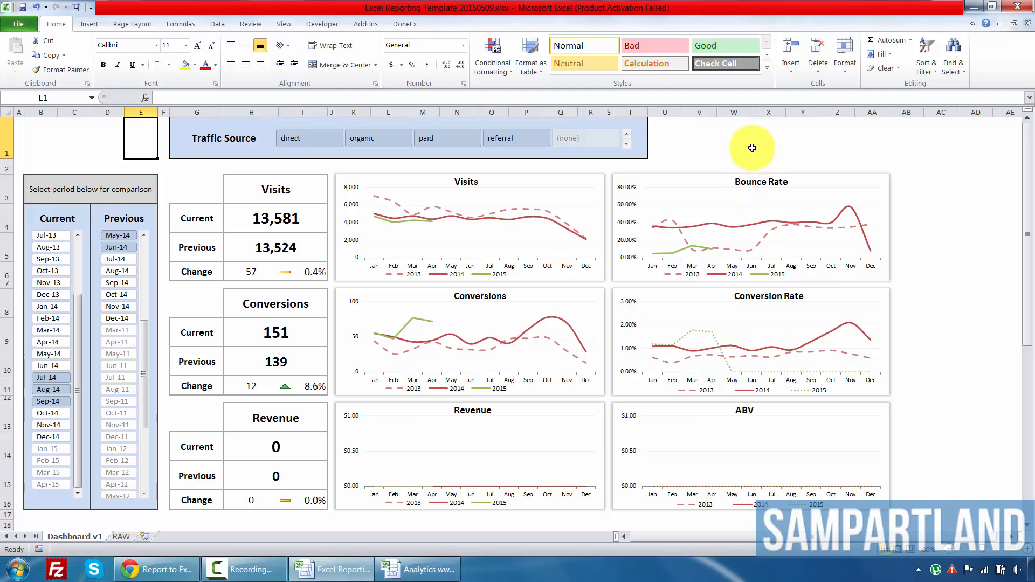
left_click(695, 143)
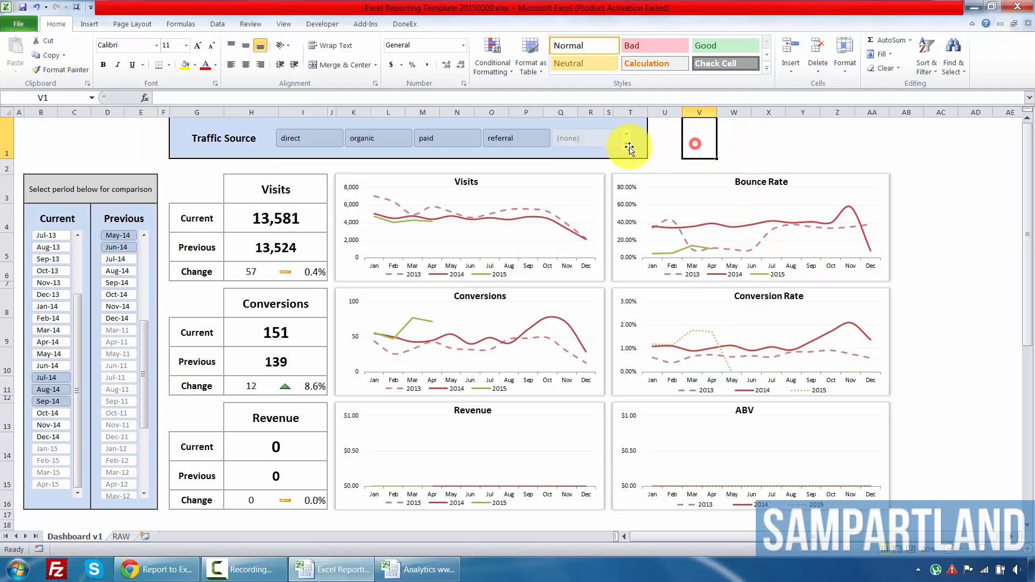
Filter the dashboard by the organic traffic source and then by direct
left_click(626, 132)
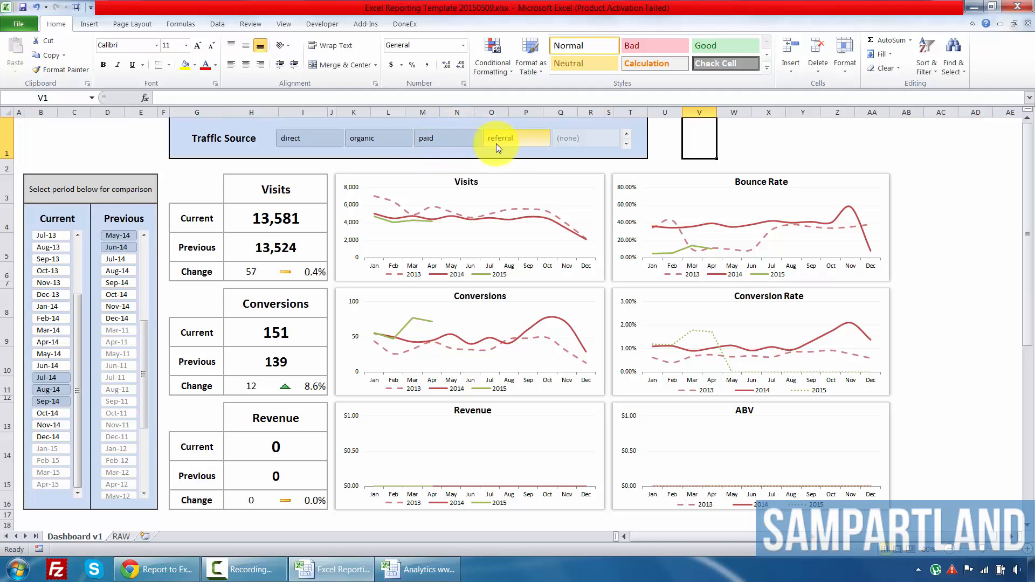
left_click(381, 139)
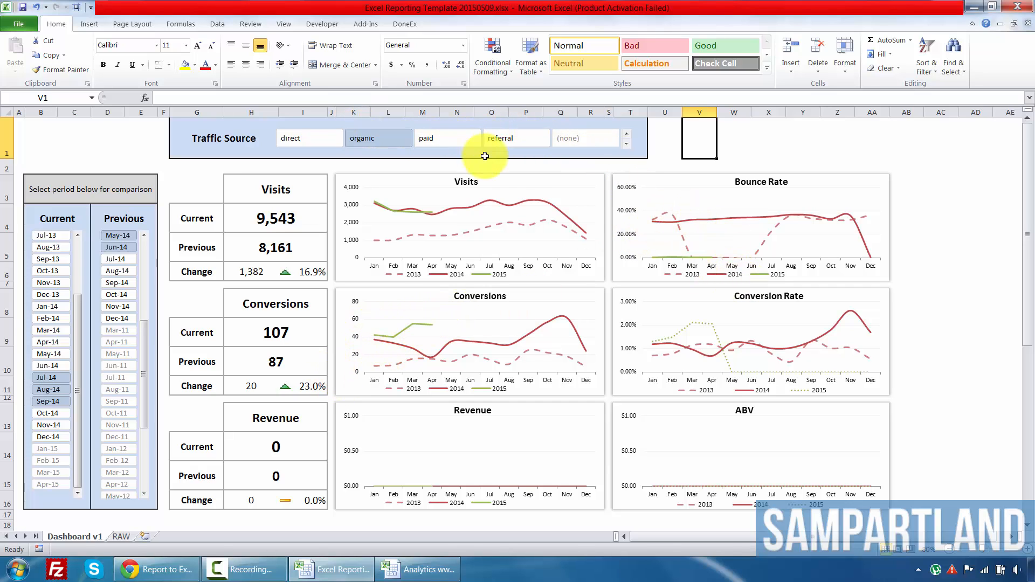
left_click(328, 140)
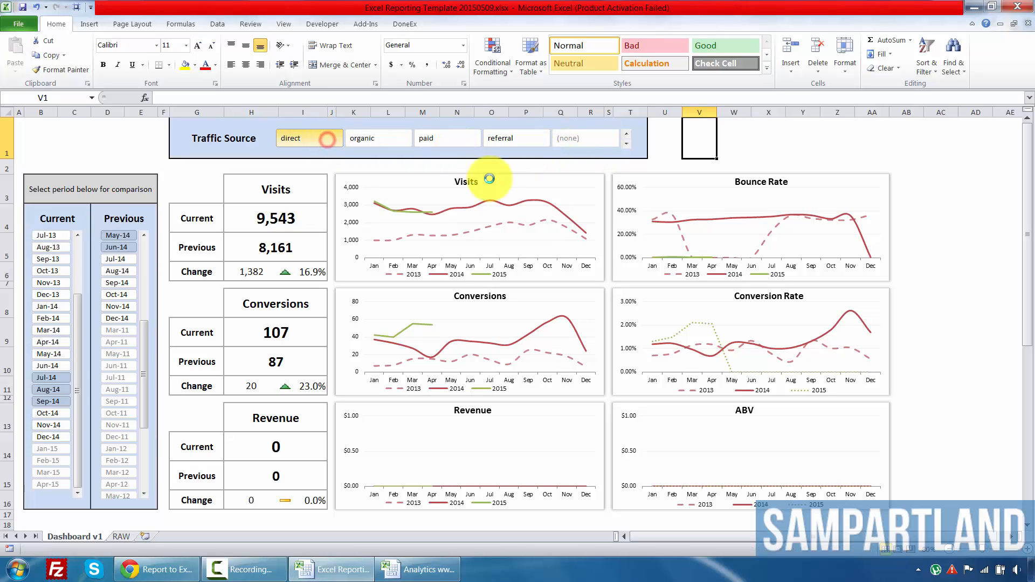